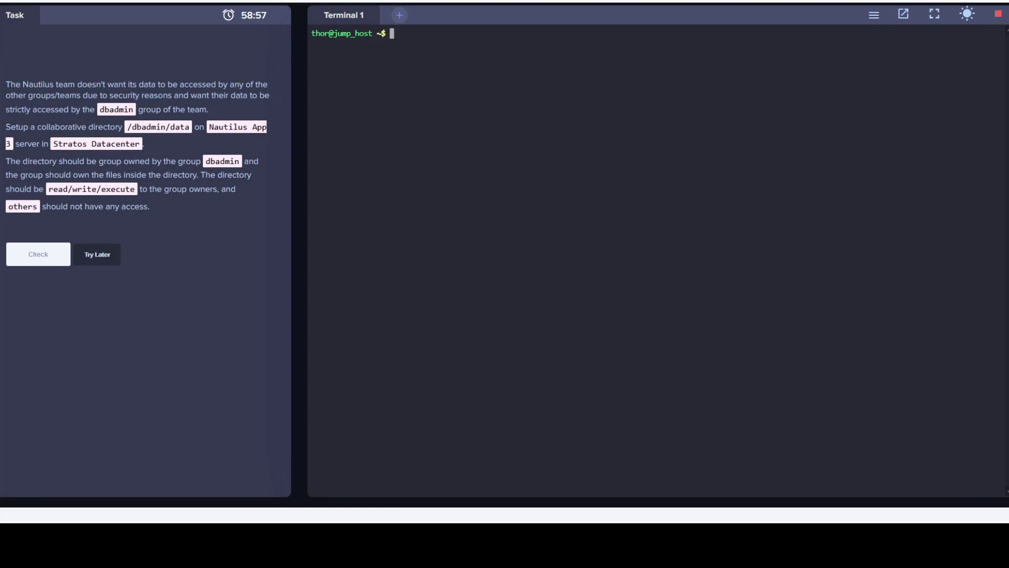
type("ssh banner")
type("@stapp03")
- SSH into stapp03 as banner, accepting the host key and entering the password
key("Return")
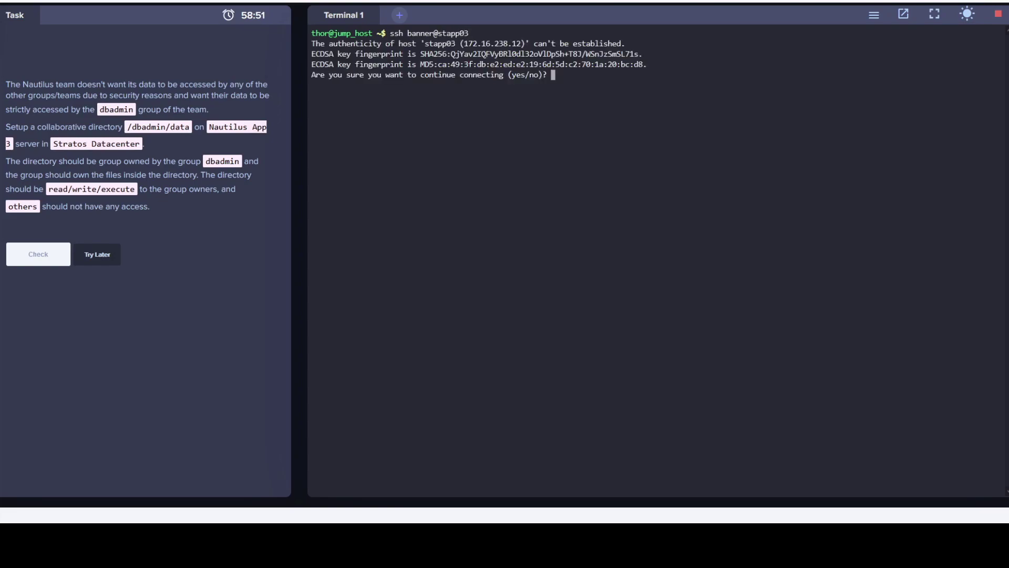
type("yes")
key("Return")
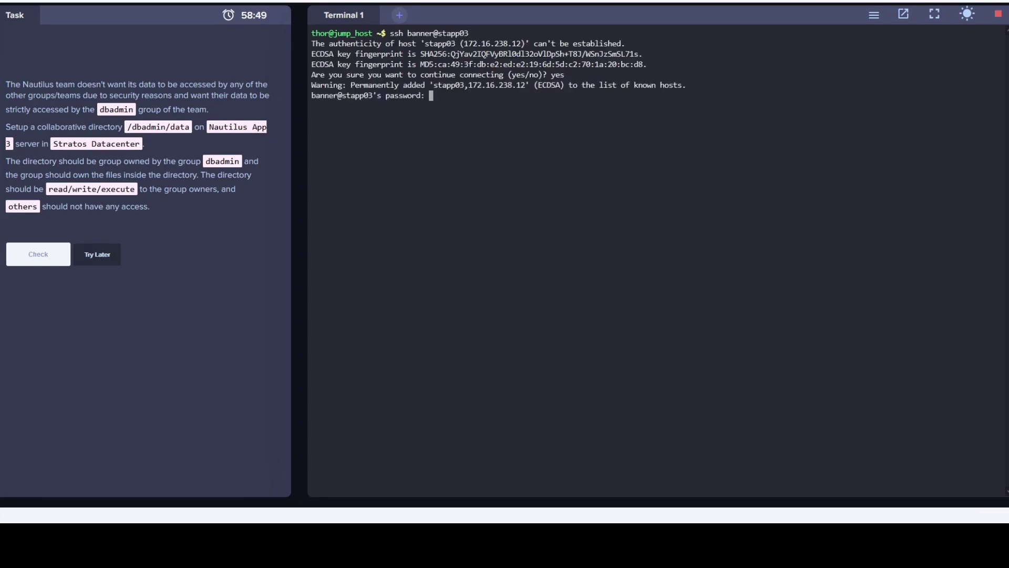
key("Return")
type("s")
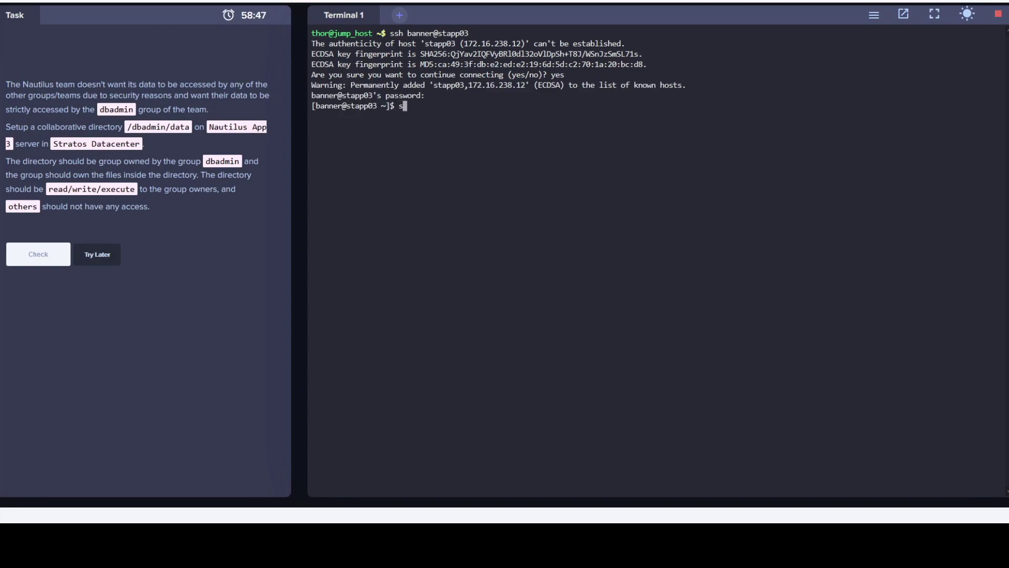
type("uo")
- Become root with sudo su - and clear the terminal screen
key("BackSpace")
type("do su -")
key("Return")
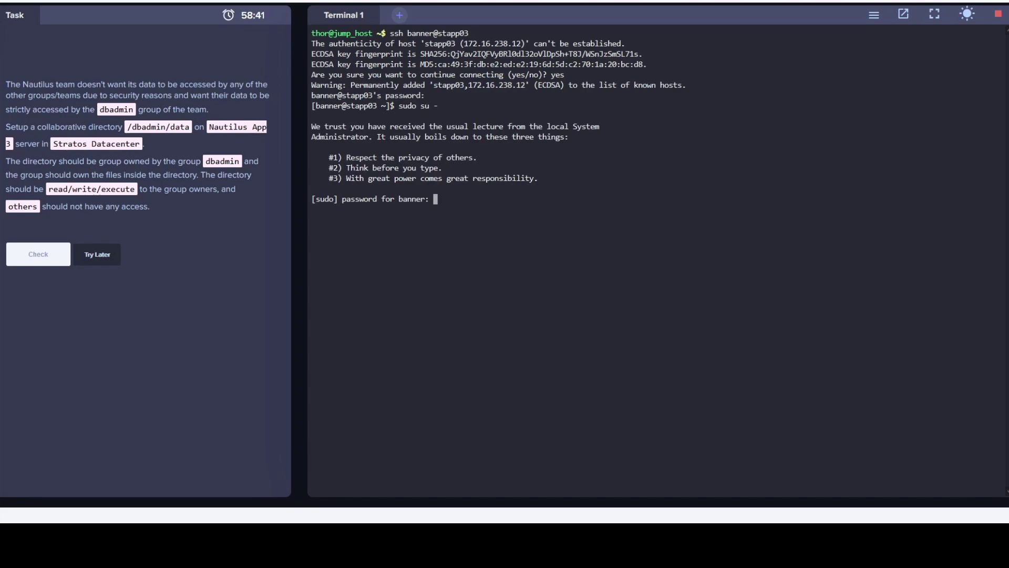
key("Return")
type("clear")
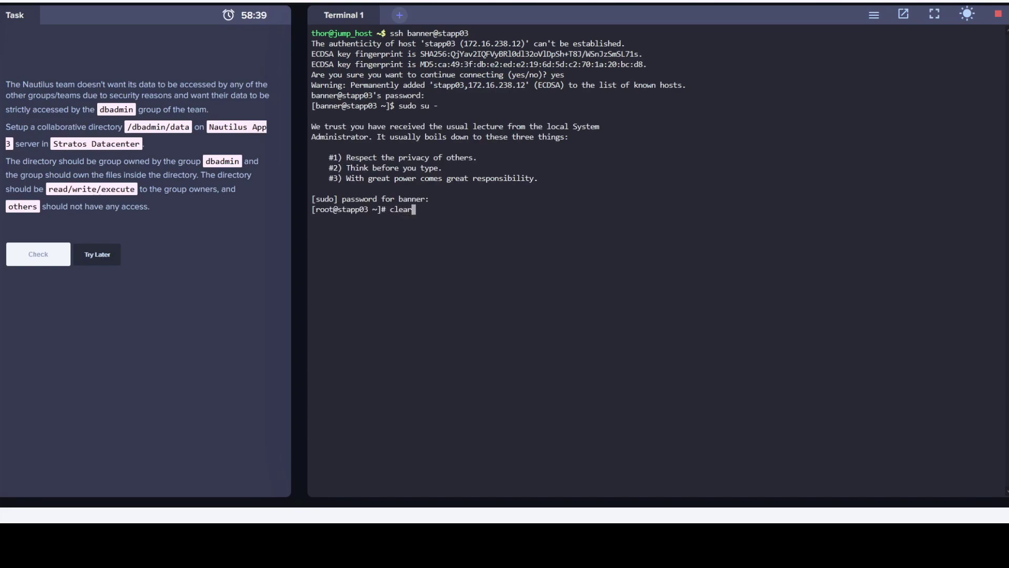
key("Return")
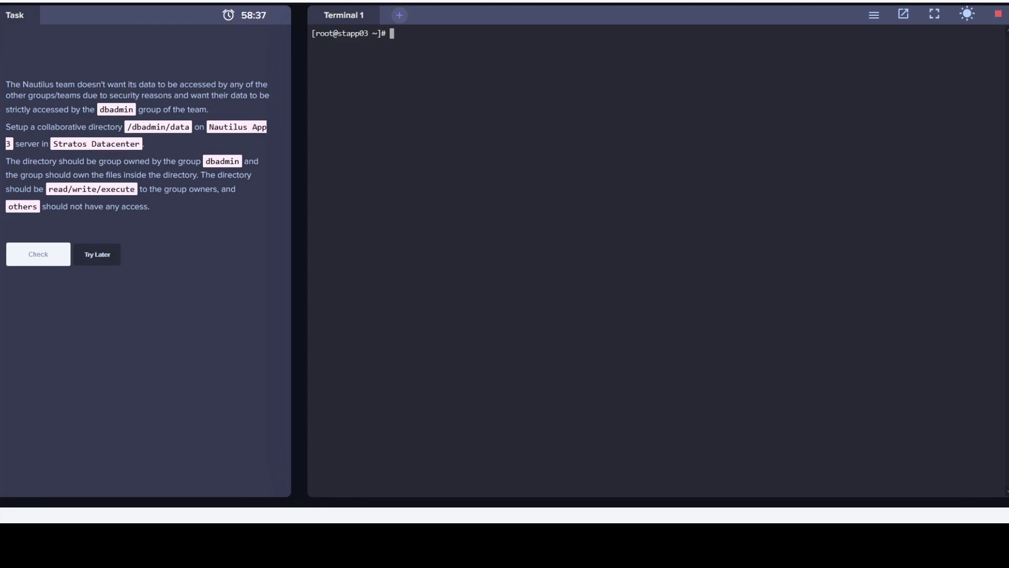
type("mkdir ")
type("/d")
type("bad")
type("min/dat")
type("a")
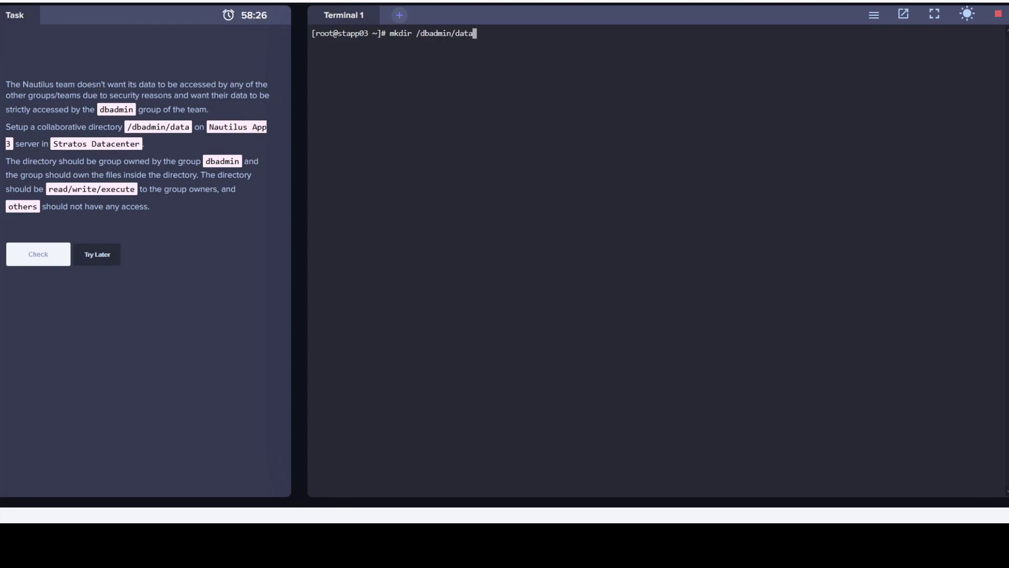
- Create /dbadmin/data with mkdir -p; its listing shows root:root ownership
key("Left")
key("Left")
key("Left")
key("Left")
key("Left")
key("Left")
type("-p")
key("Return")
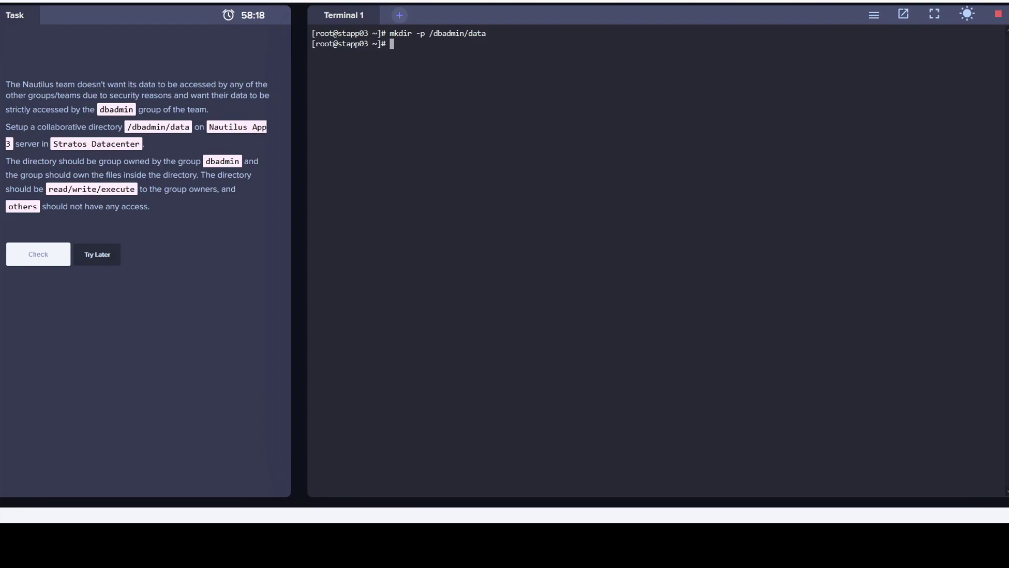
type("ls -la /")
type("dba")
type("dmin/data/")
key("Return")
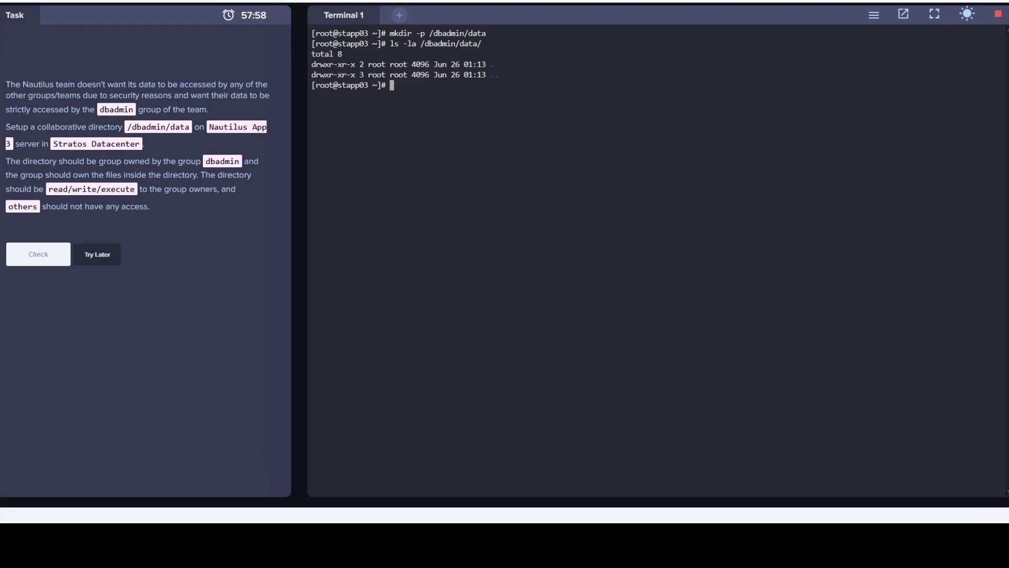
type("chow")
type("n -R")
type(" root:")
type("dba")
type("dmin")
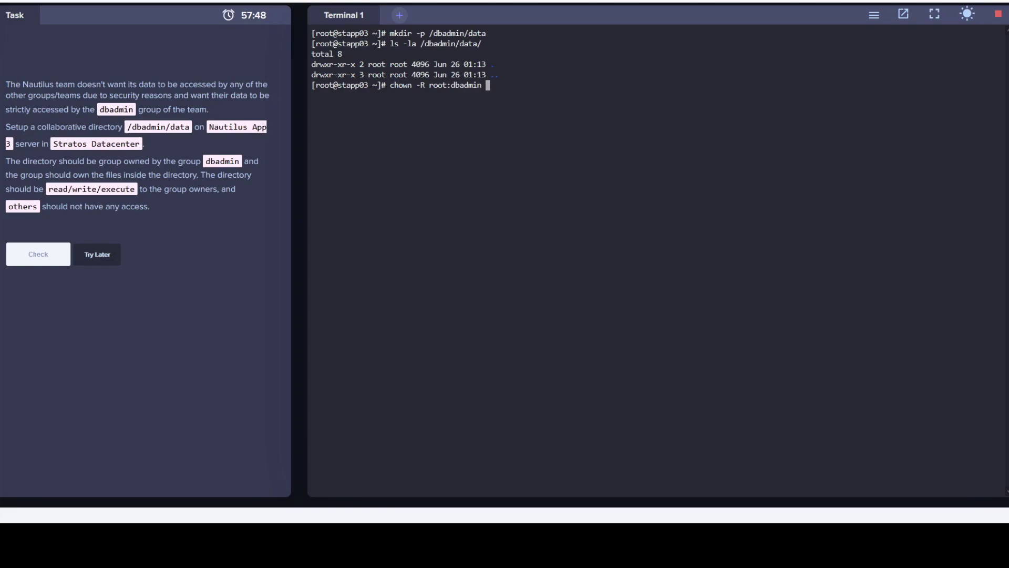
- Recursively set /dbadmin/data ownership to root:dbadmin and verify with ls -ld
double_click(450, 43)
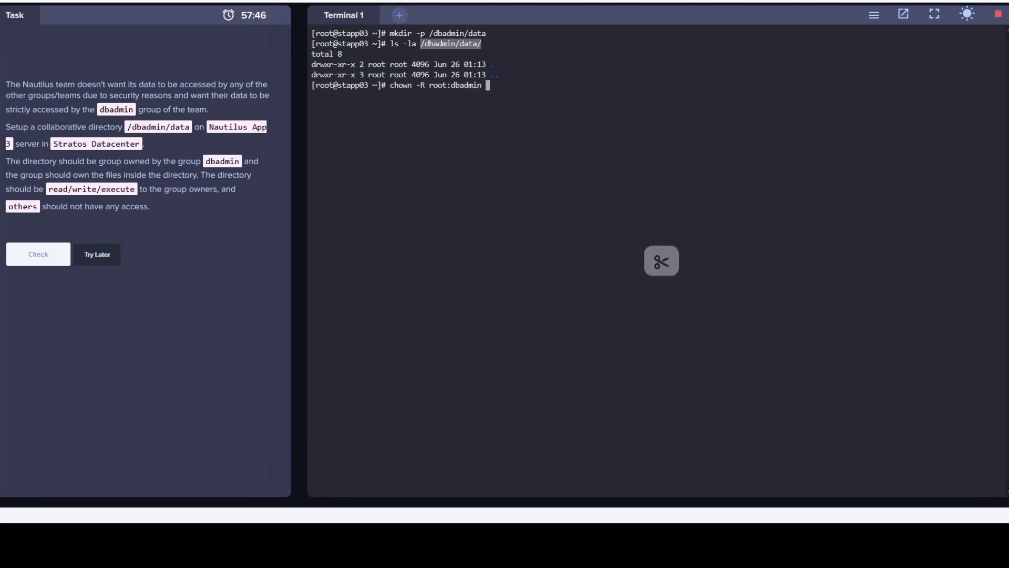
key("ctrl+v")
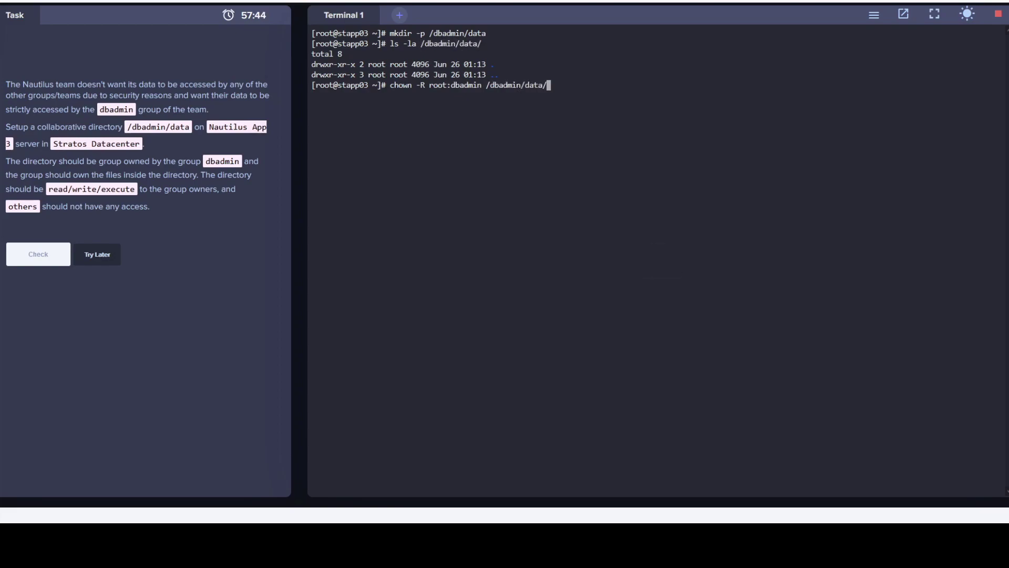
key("Return")
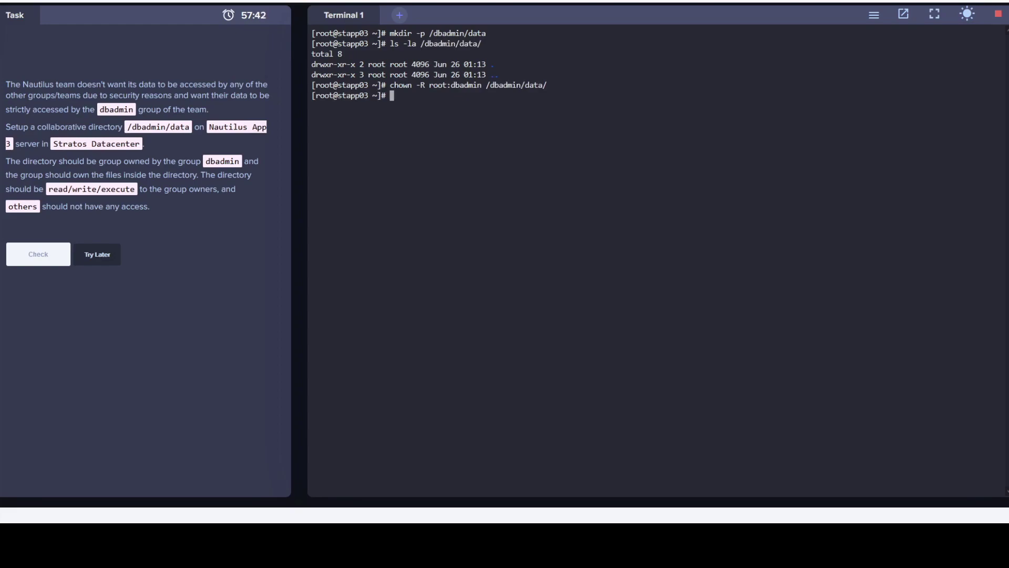
type("l")
type("s -ld /")
type("d")
type("b")
key("Tab")
type("d")
key("Tab")
key("Return")
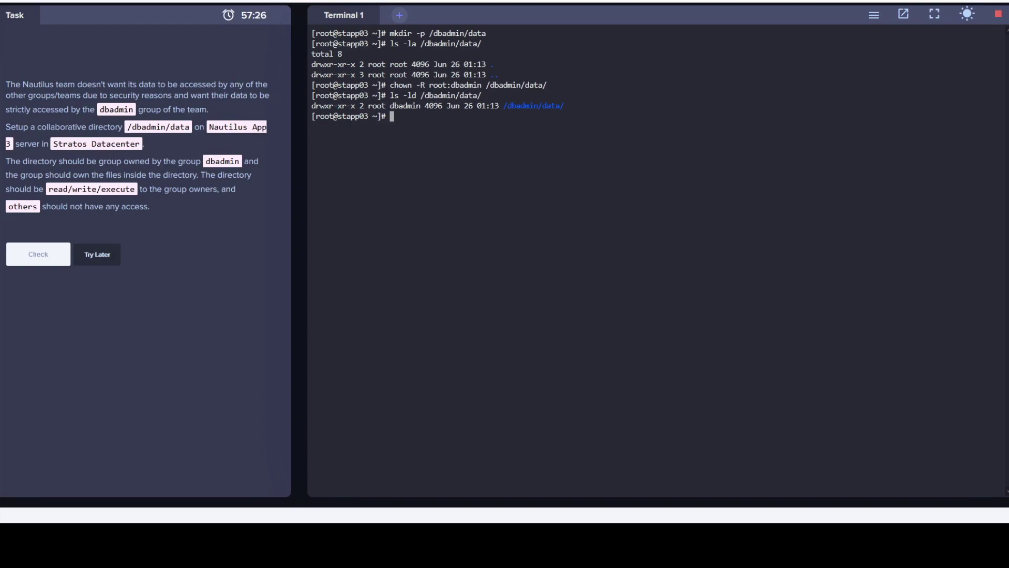
type("chm")
type("od 77")
type("0")
type(" /dbadmin/data/")
- Set /dbadmin/data permissions to 770 and confirm drwxrwx--- in the listing
key("Return")
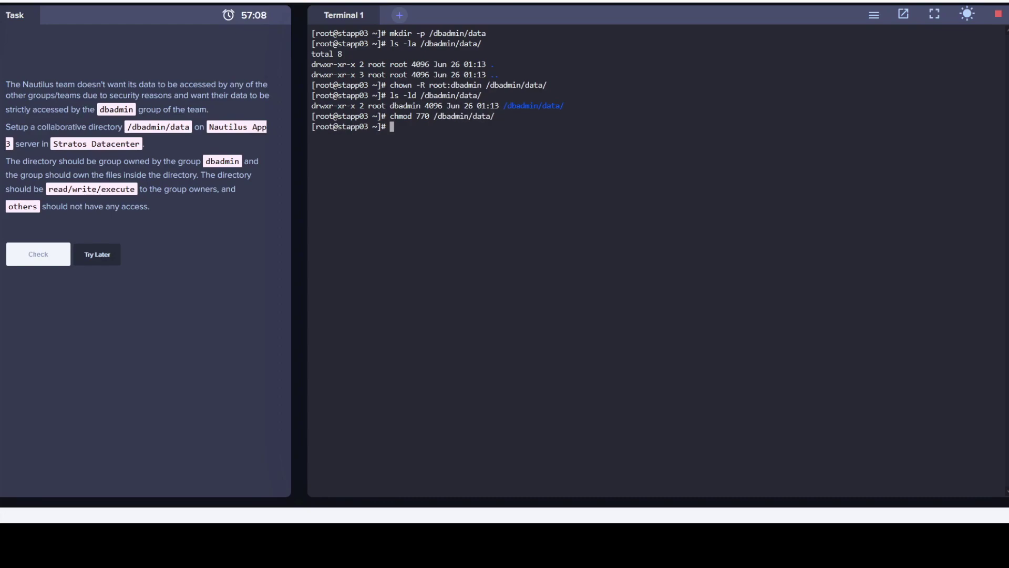
key("Up")
key("Up")
key("Return")
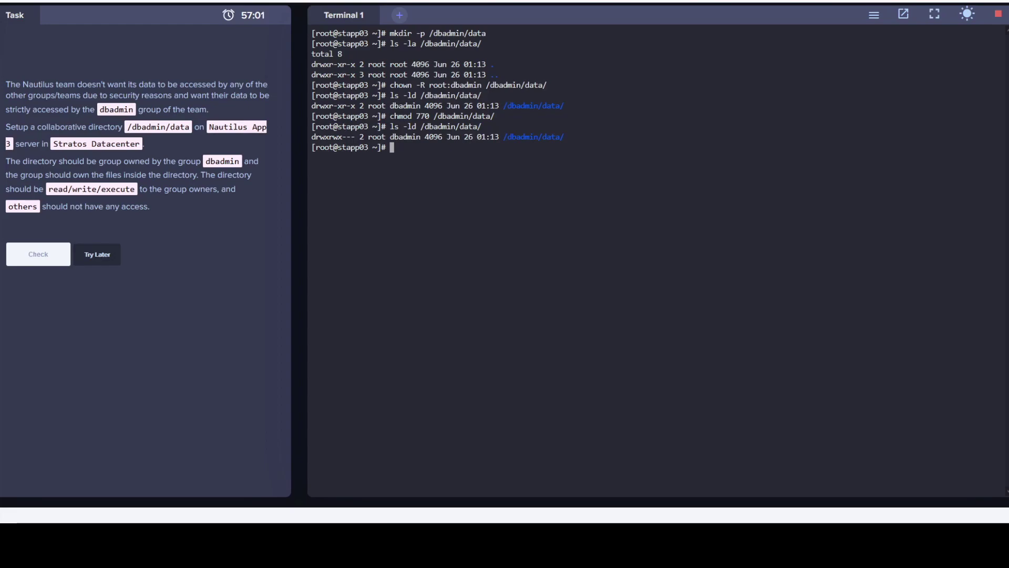
- Submit the task via Check and confirm it as finished
left_click(38, 255)
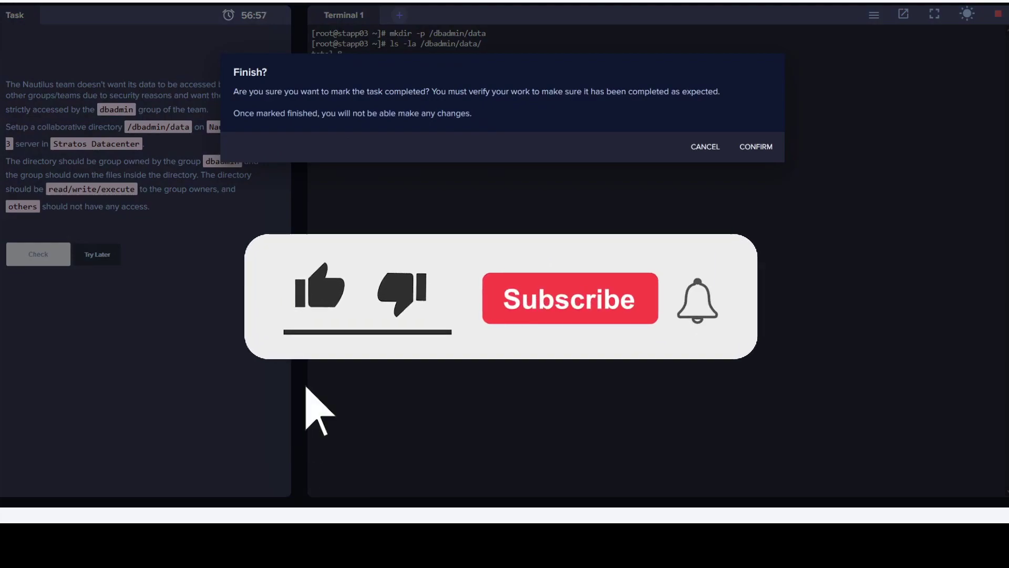
key("Return")
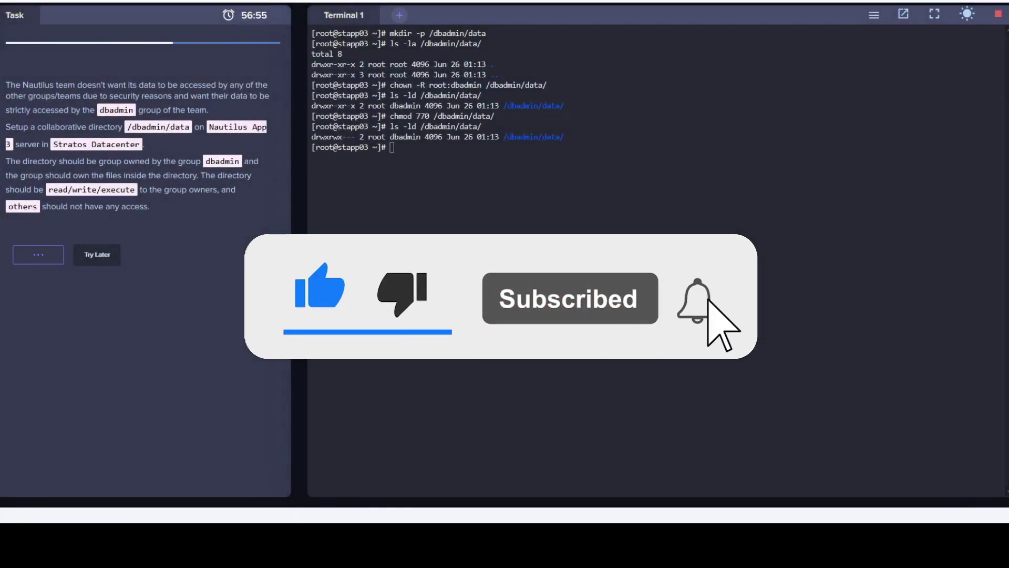